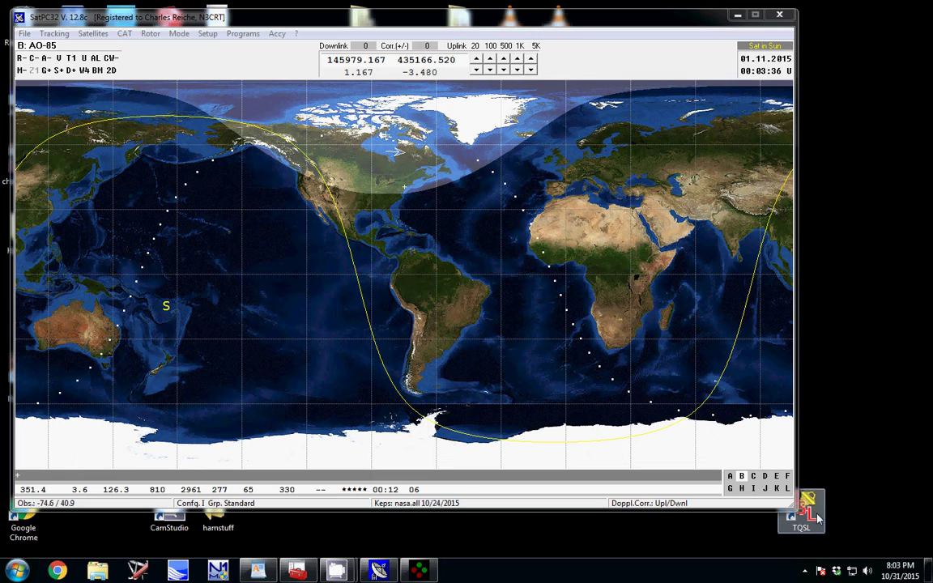
Launch TQSL from the desktop and start creating an ADIF file for signing and uploading
drag(806, 507, 858, 484)
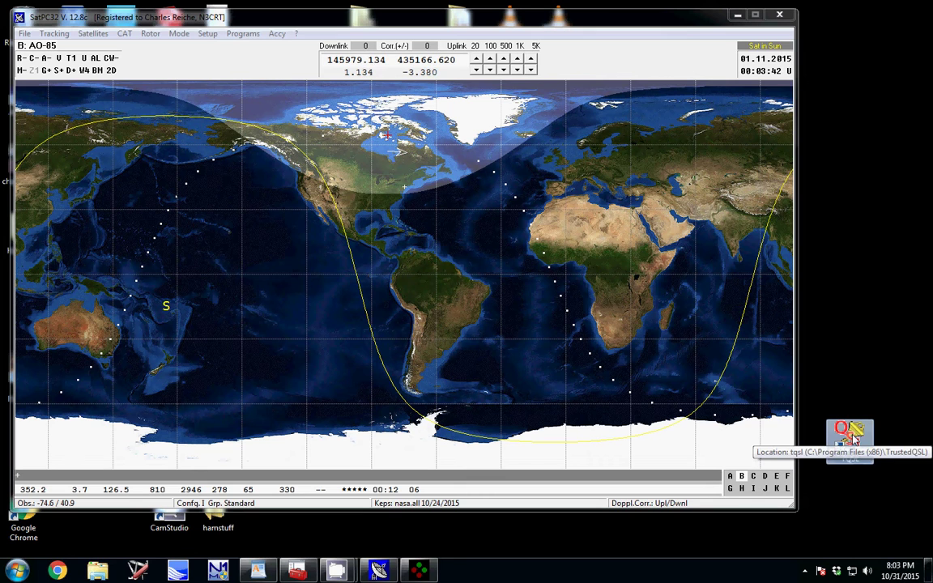
double_click(853, 438)
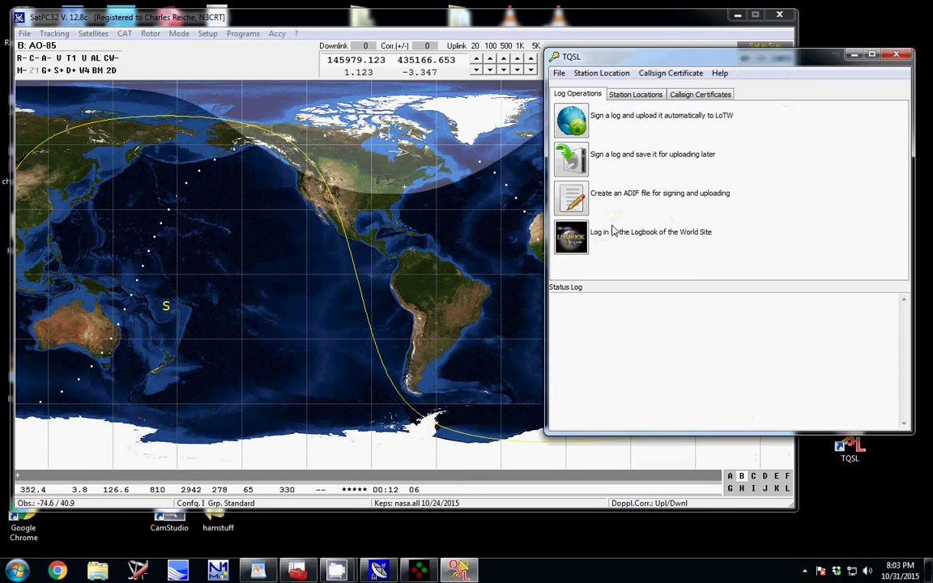
drag(654, 60, 543, 43)
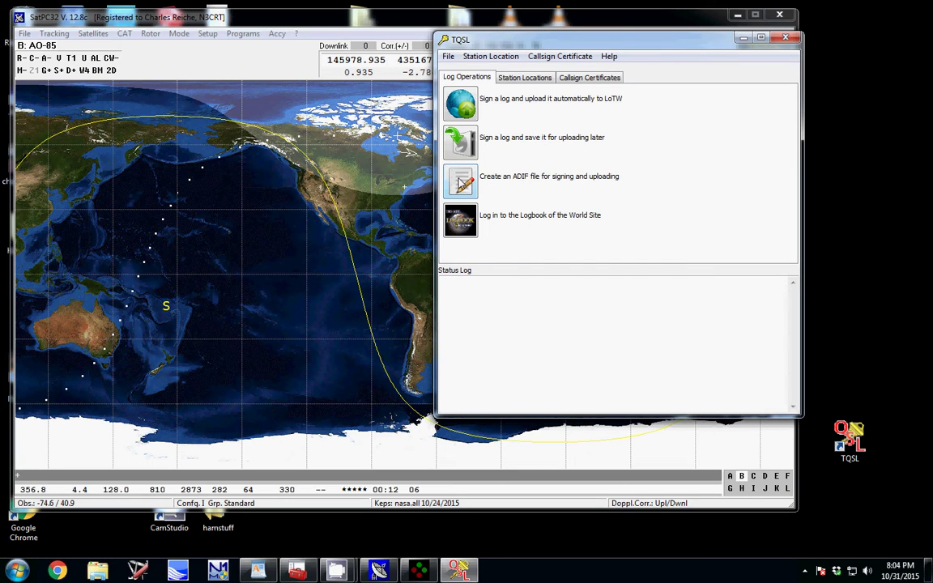
click(458, 183)
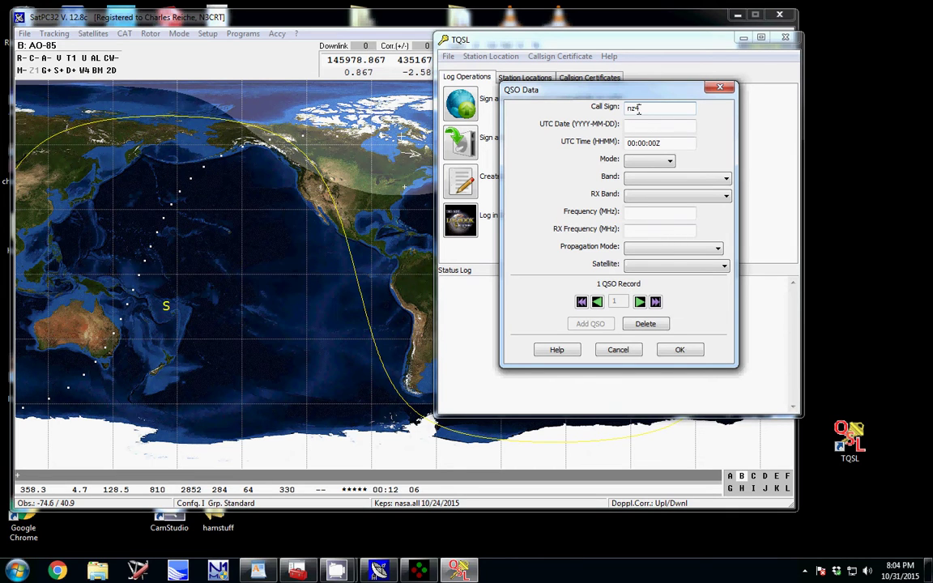
Enter the first contact's call sign, with UTC date 2015-10-31 and UTC time 2315
text(9)
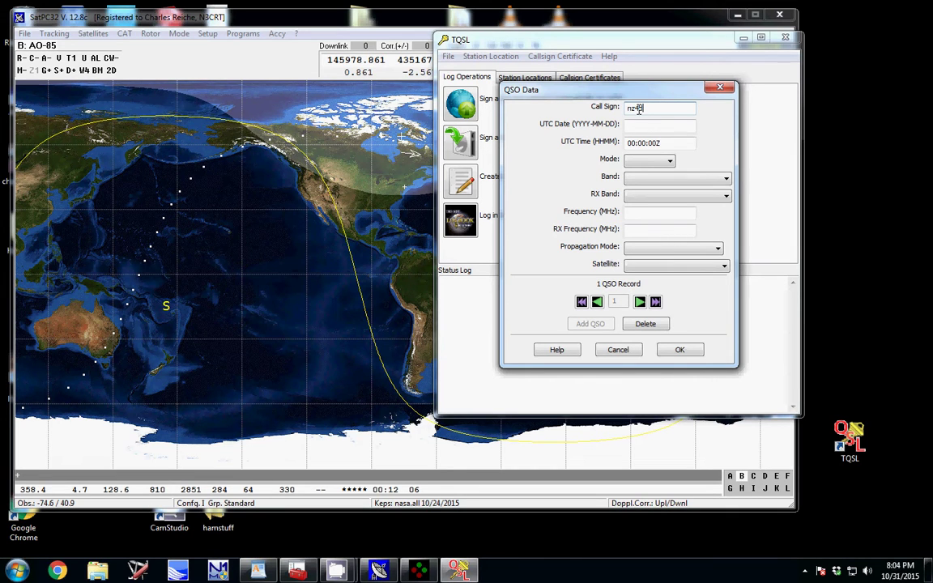
click(693, 125)
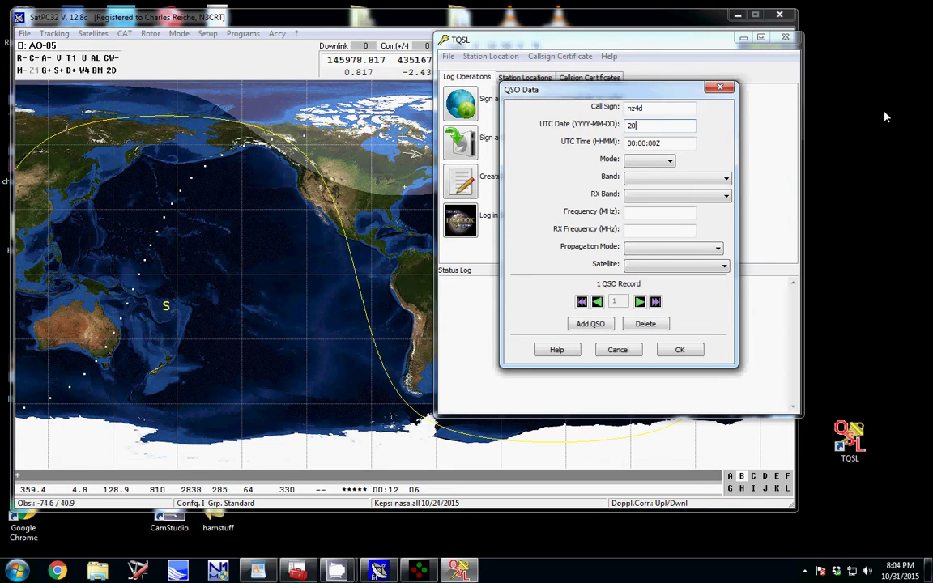
text(15-10-31)
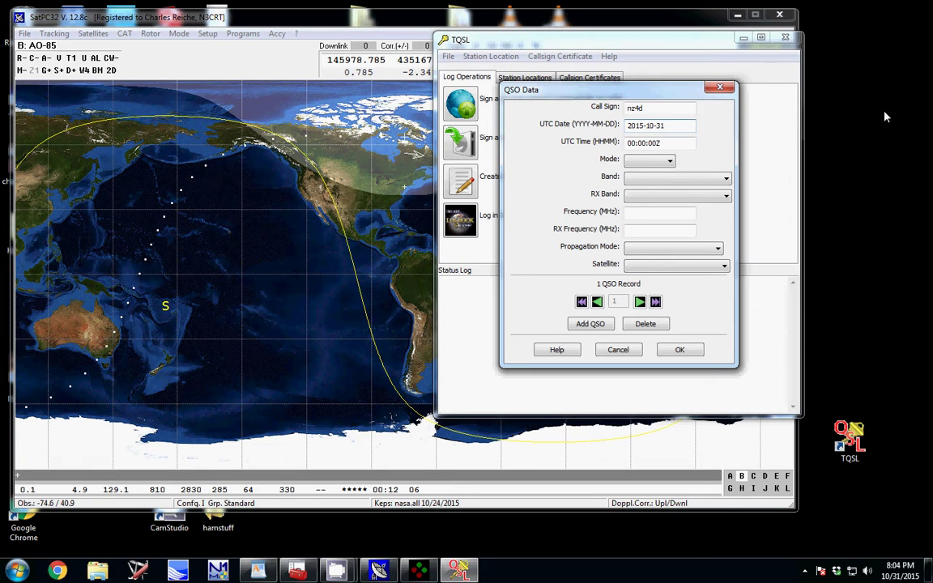
double_click(678, 142)
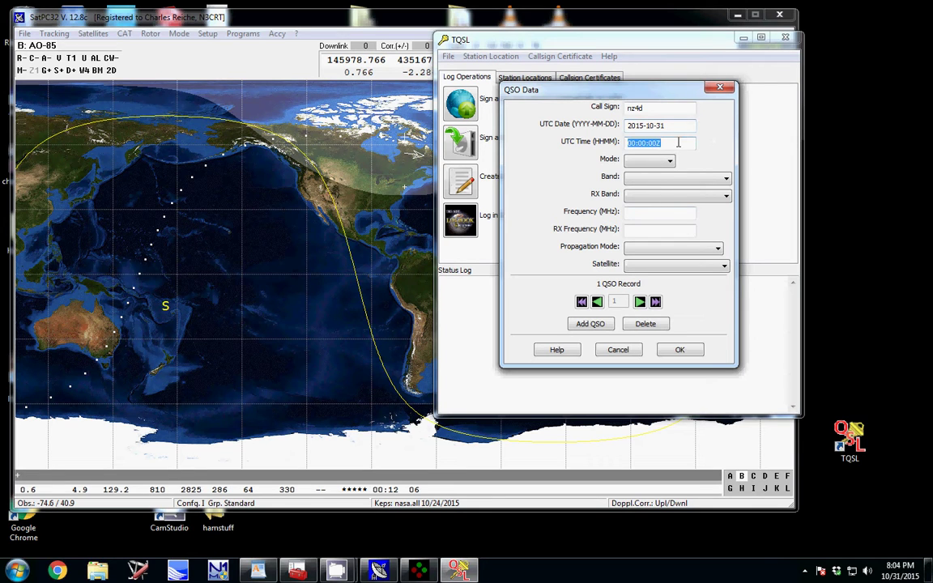
text(2315)
key(Tab)
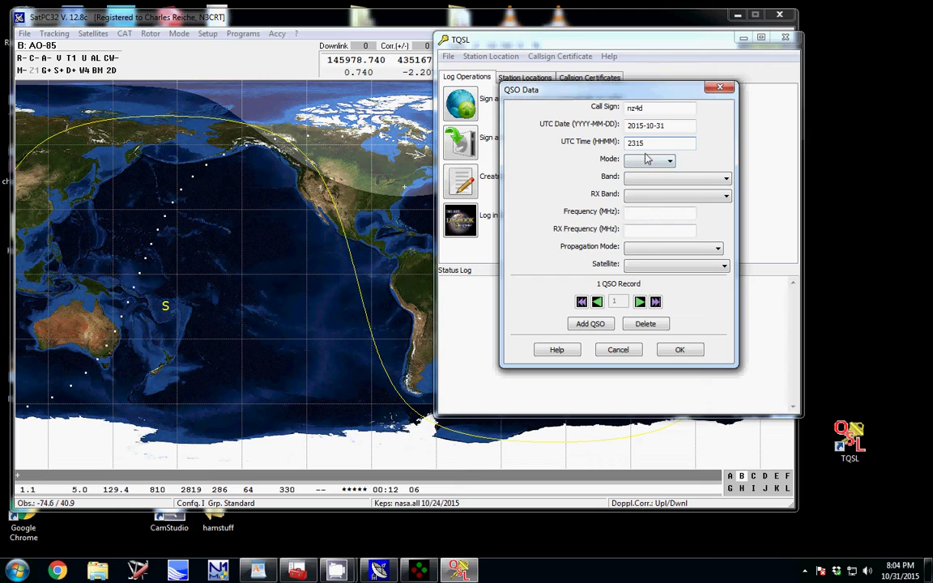
Set the QSO's mode to FM, its band to 2M (144-148 mHz) and its RX band to 70CM (420-450 mHz)
click(648, 159)
click(660, 185)
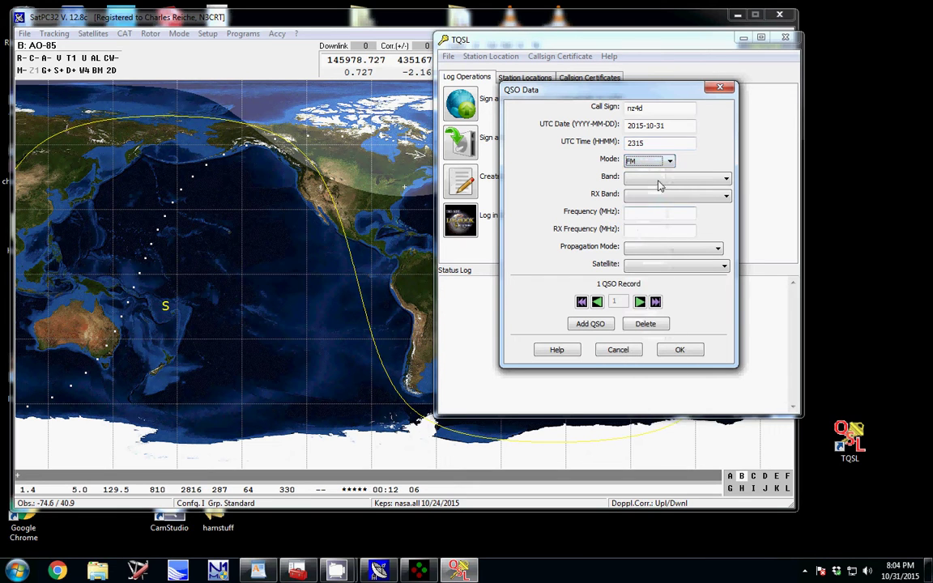
click(659, 182)
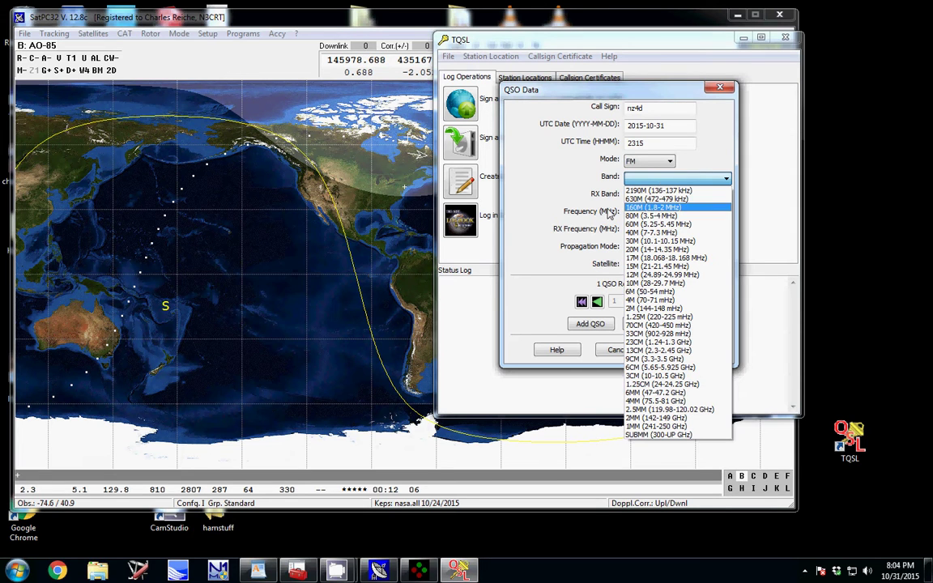
click(542, 191)
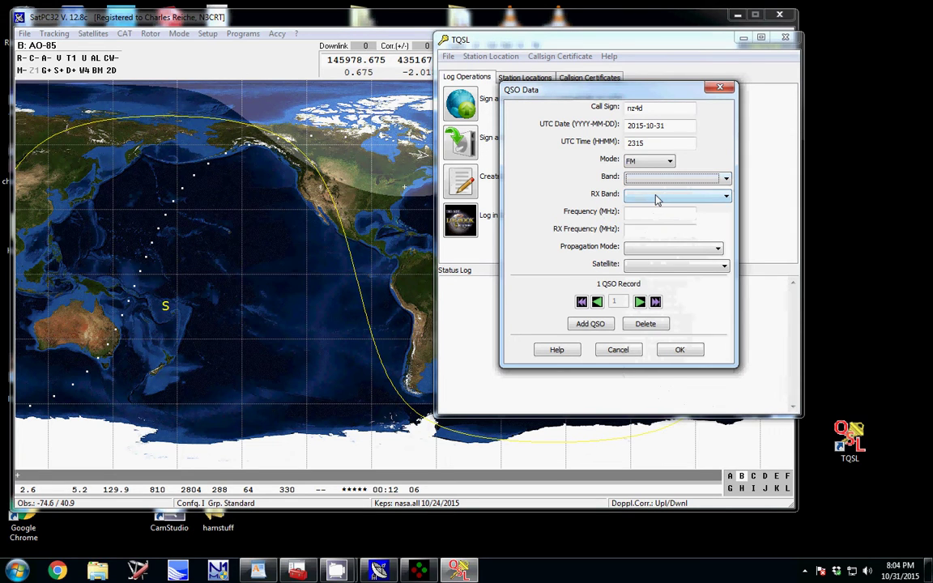
click(658, 198)
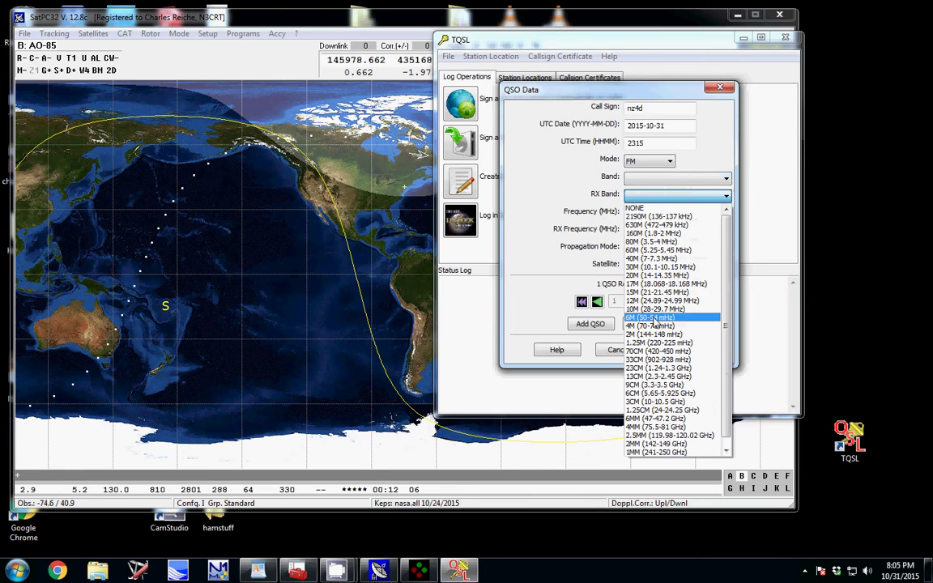
click(656, 351)
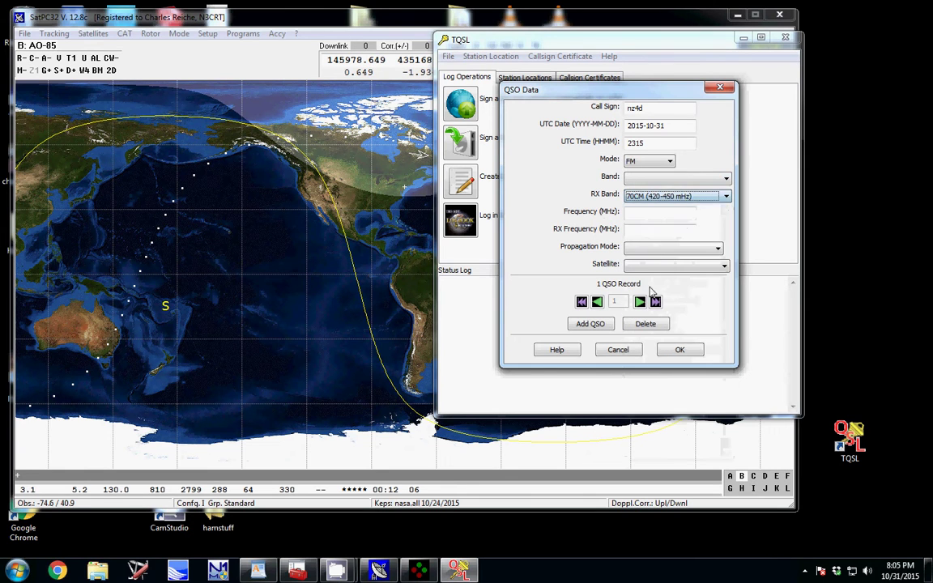
click(640, 178)
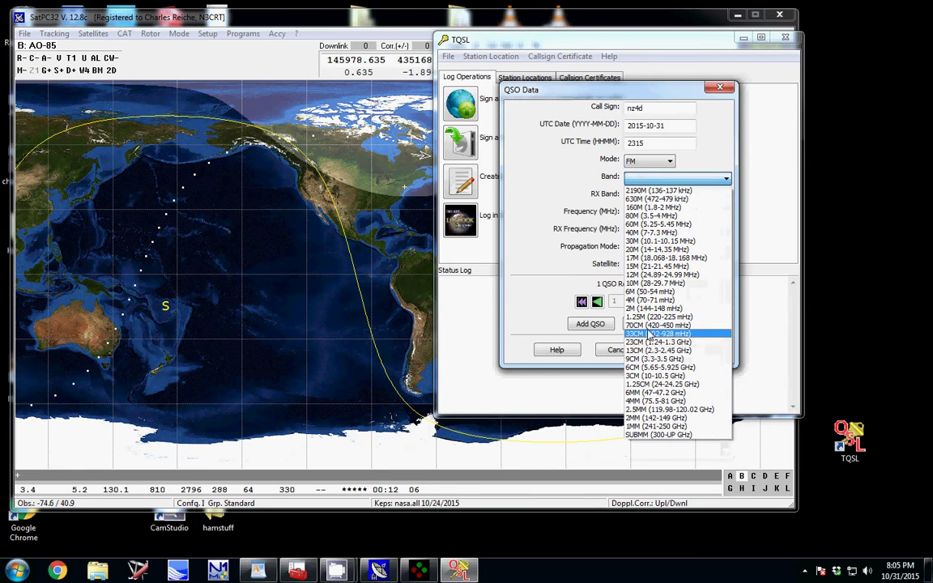
click(652, 308)
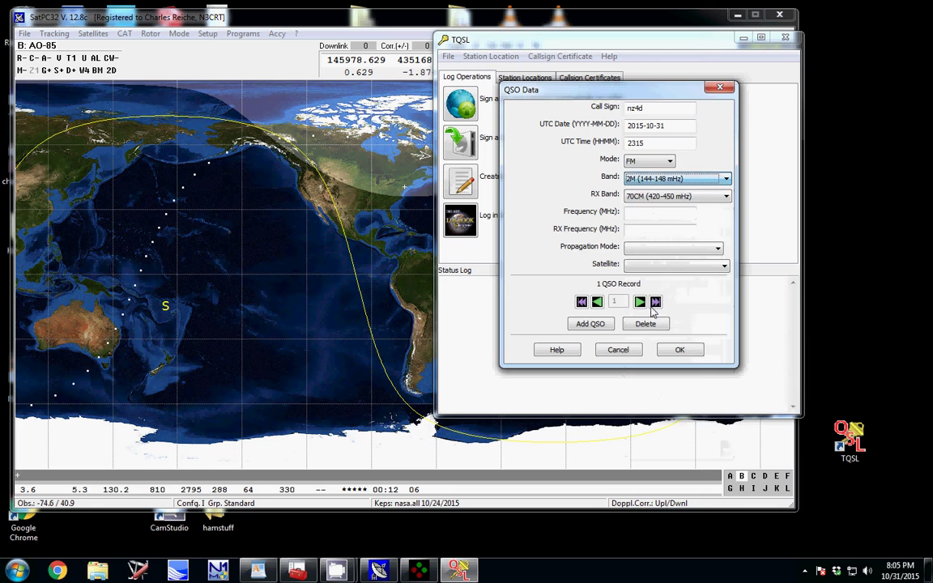
Set the QSO's frequency to 145 MHz and its RX frequency to 436 MHz
click(642, 212)
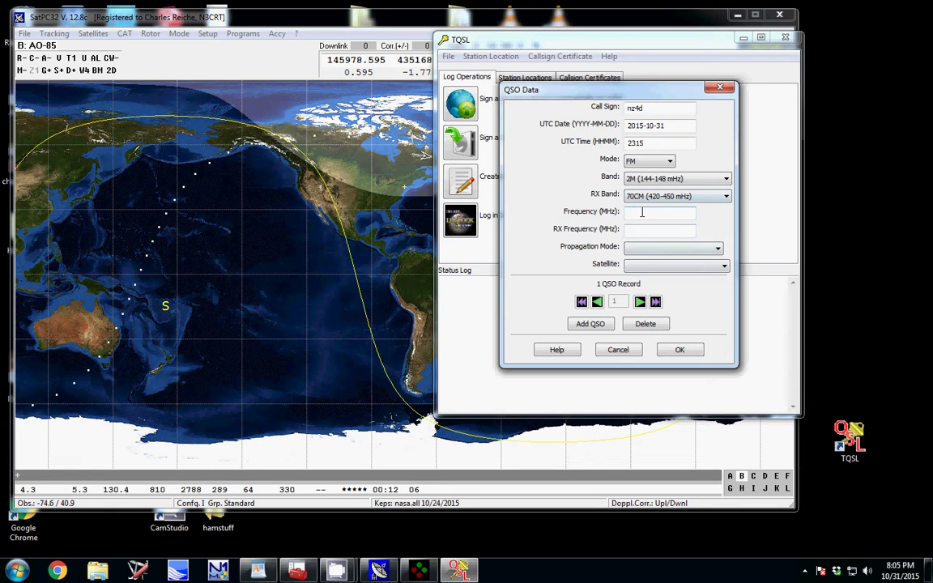
text(145)
click(649, 229)
text(436)
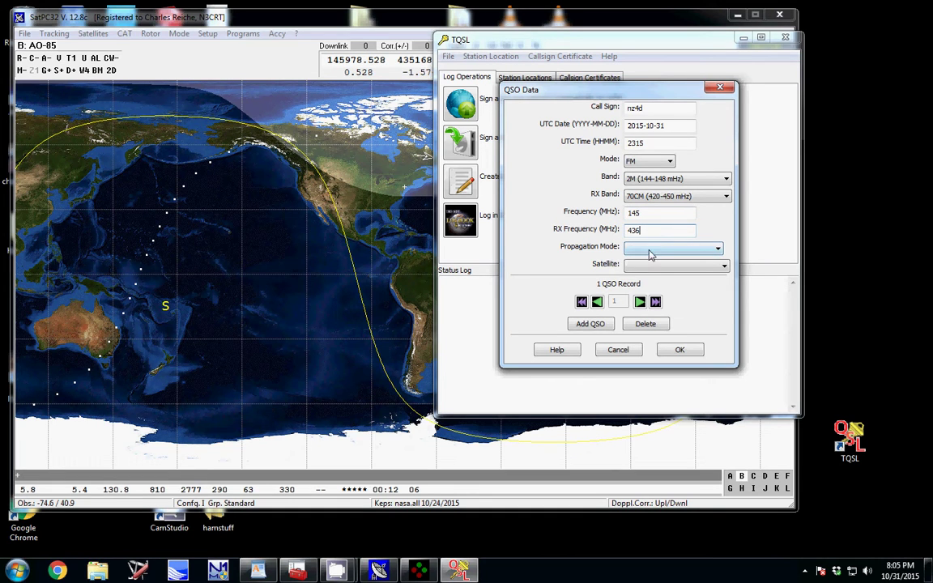
Set the propagation mode to Satellite and choose Saudi-OSCAR 50 as the satellite
click(648, 249)
click(640, 362)
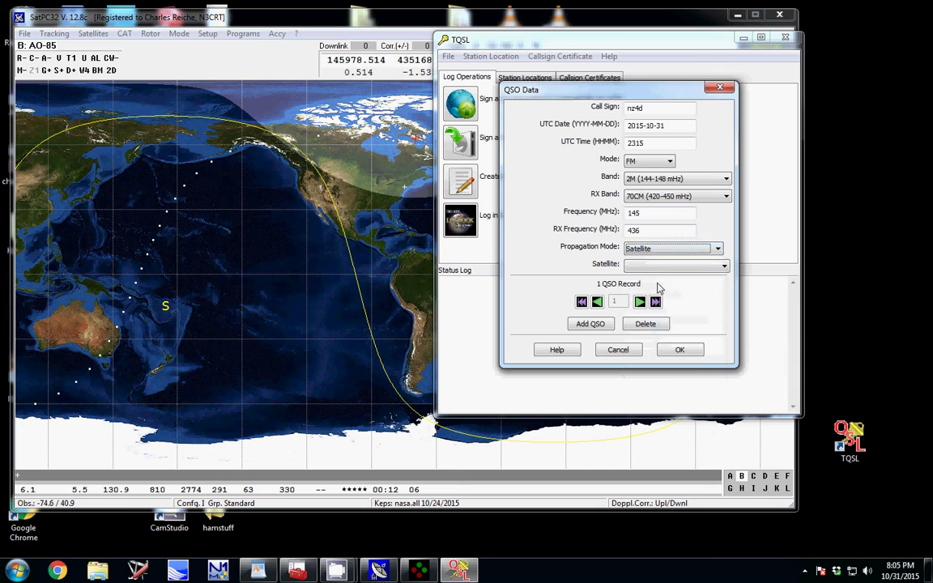
click(661, 268)
scroll(669, 403, down, 5)
scroll(669, 402, down, 2)
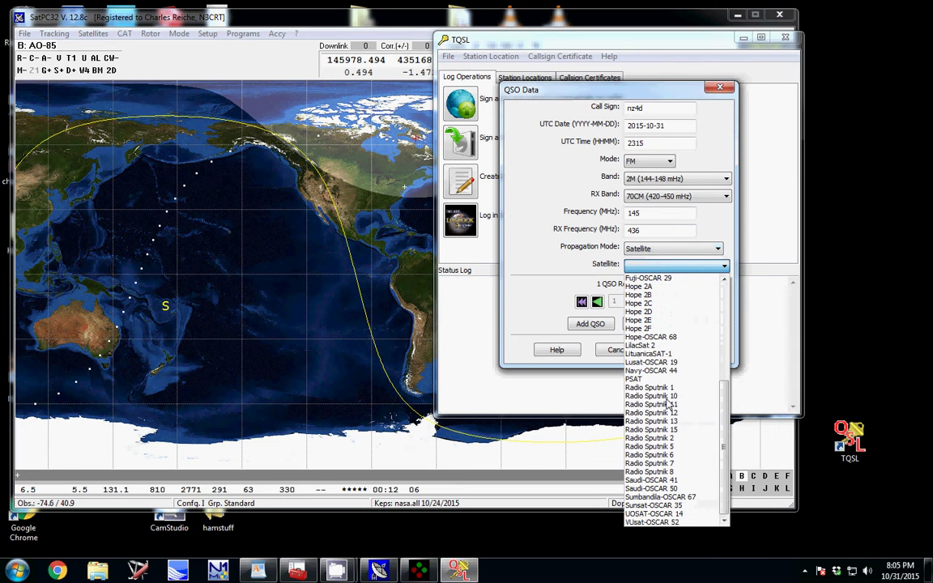
click(684, 491)
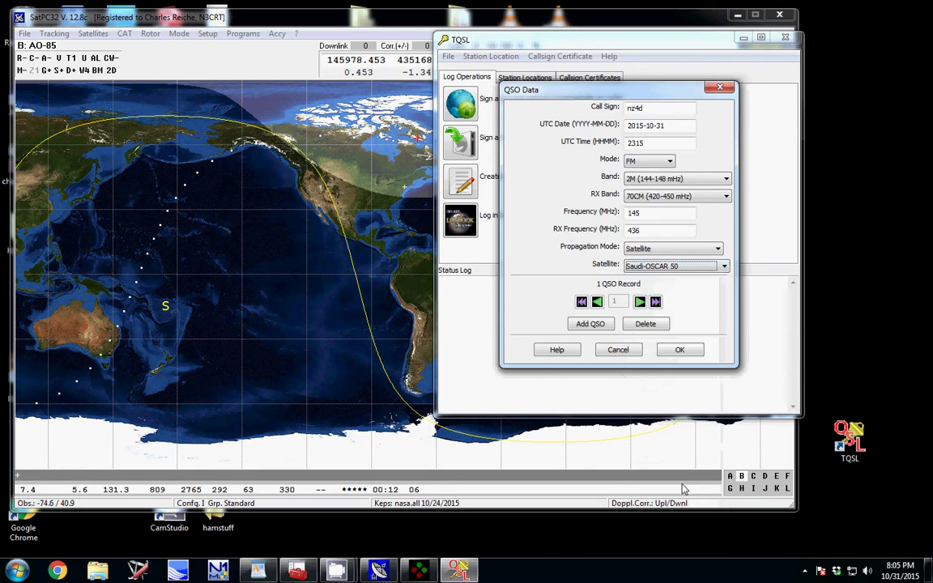
Add a second and a third QSO record with the same details, entering each contact's call sign
click(603, 324)
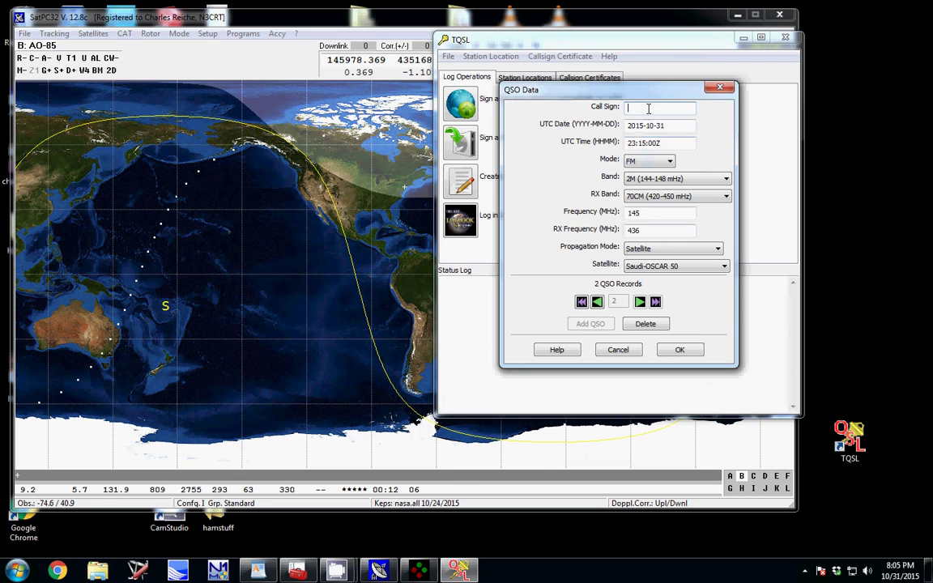
text(w5)
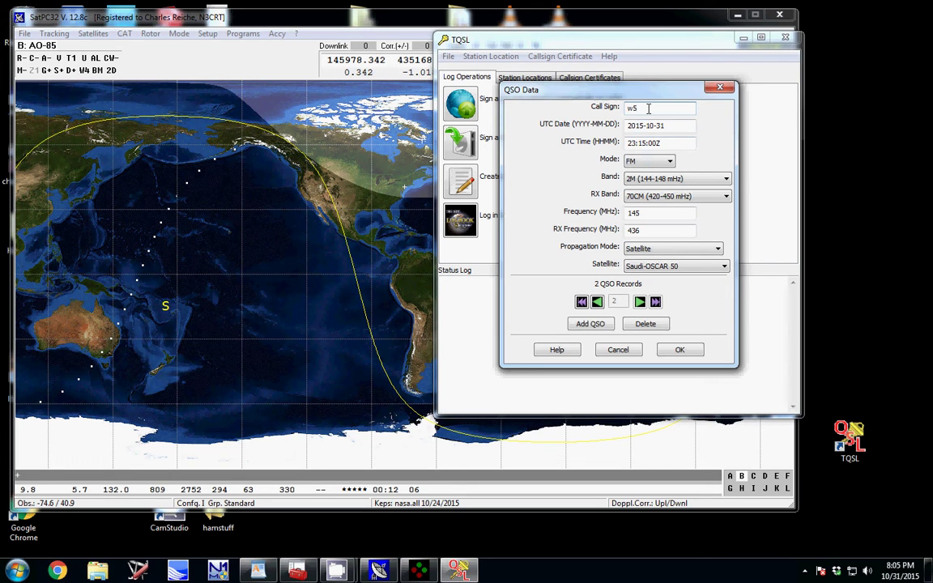
text(p)
text(fj)
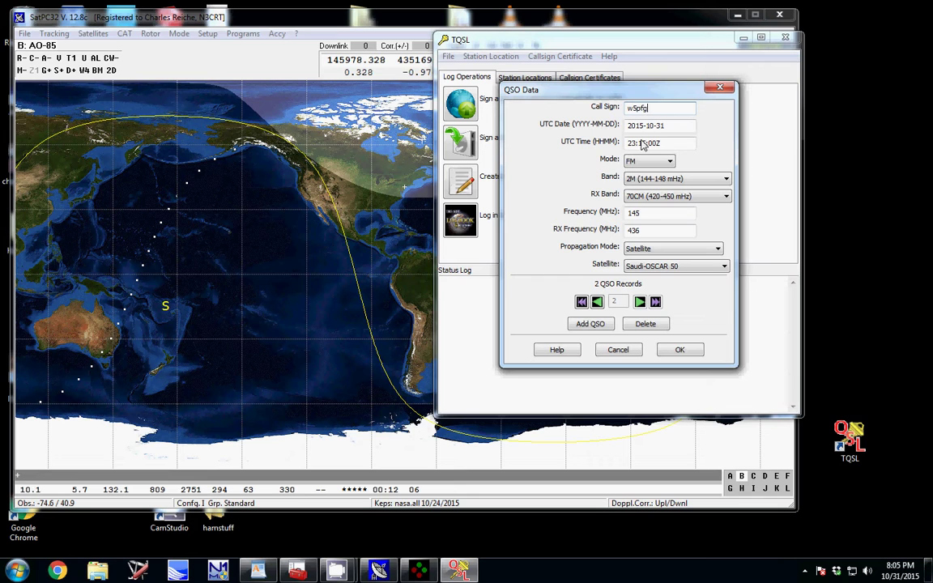
click(591, 323)
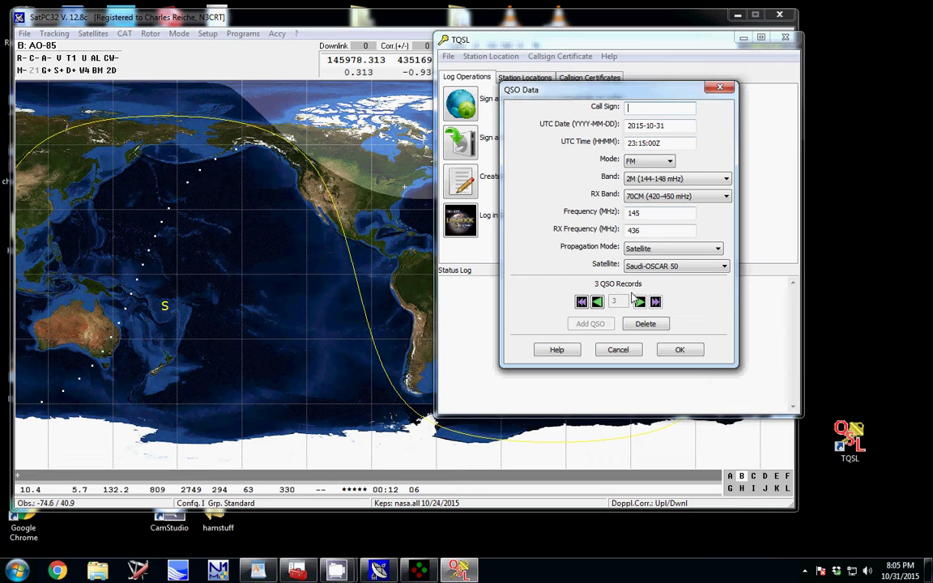
text(aa5pk)
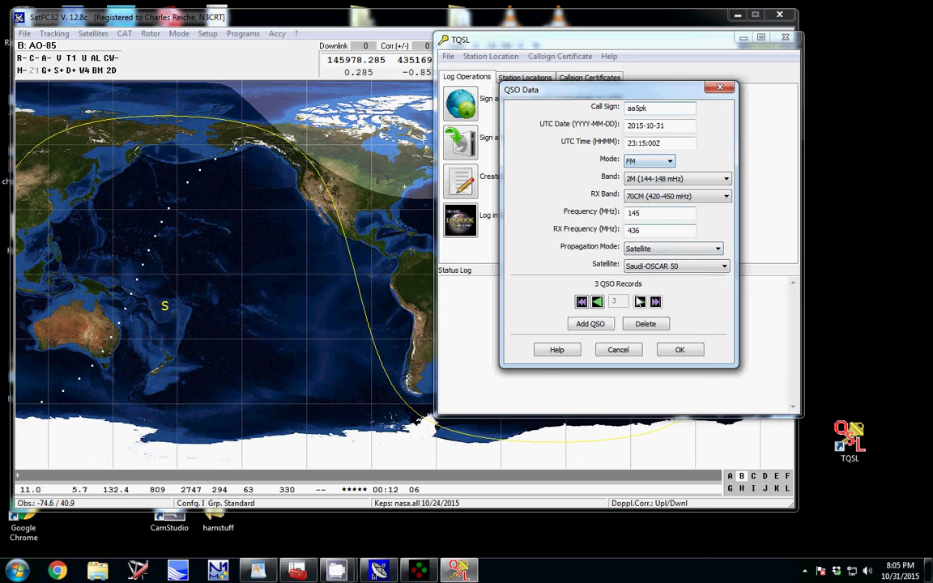
Accept the QSO records and choose the Desktop's hamstuff\lotwsentlogs\sat folder as the ADIF file's save location
click(681, 350)
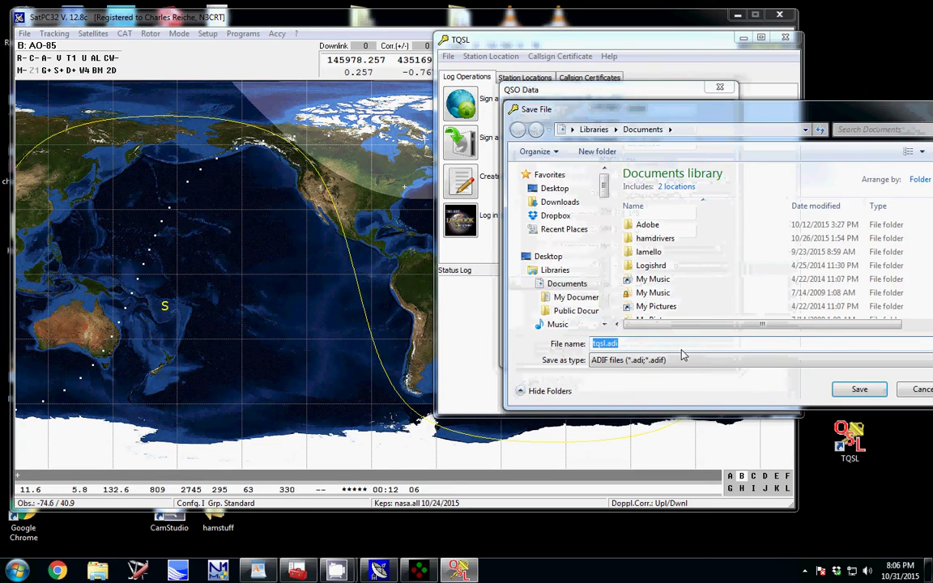
drag(703, 117, 595, 98)
scroll(853, 280, down, 1)
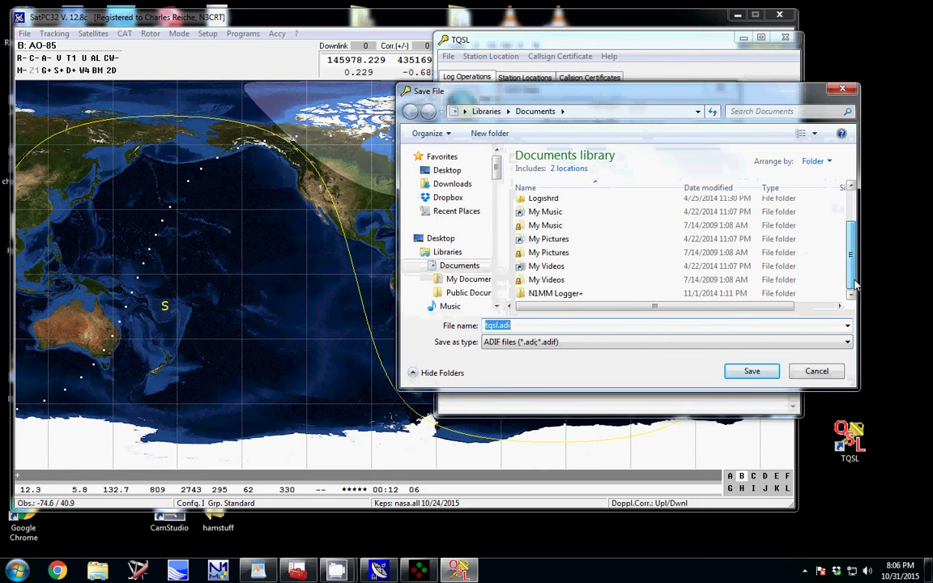
scroll(852, 268, up, 1)
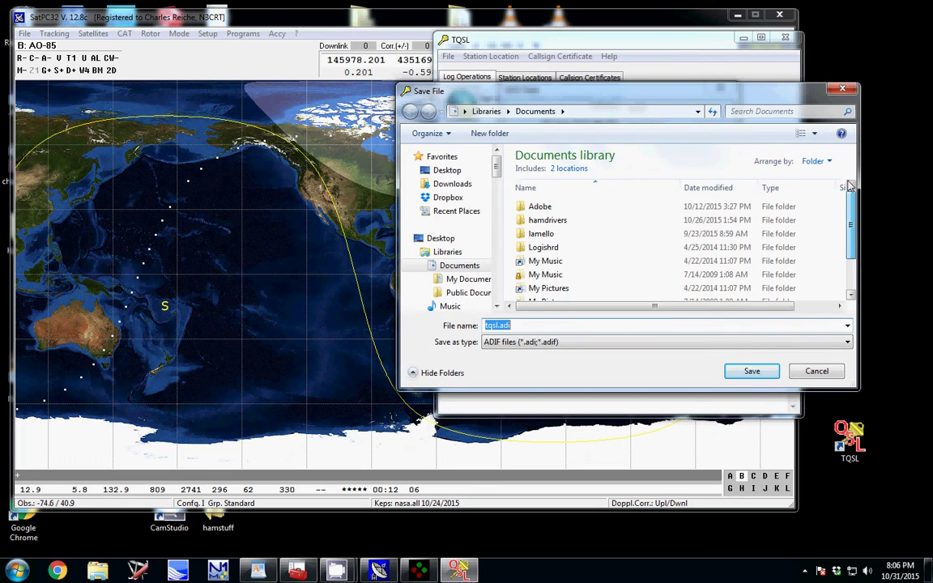
scroll(843, 239, down, 2)
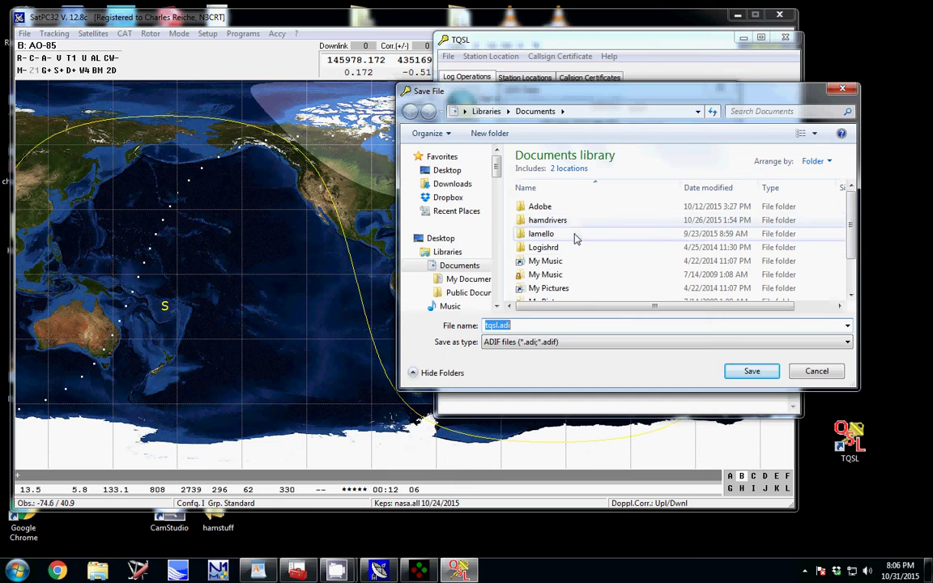
drag(723, 93, 788, 74)
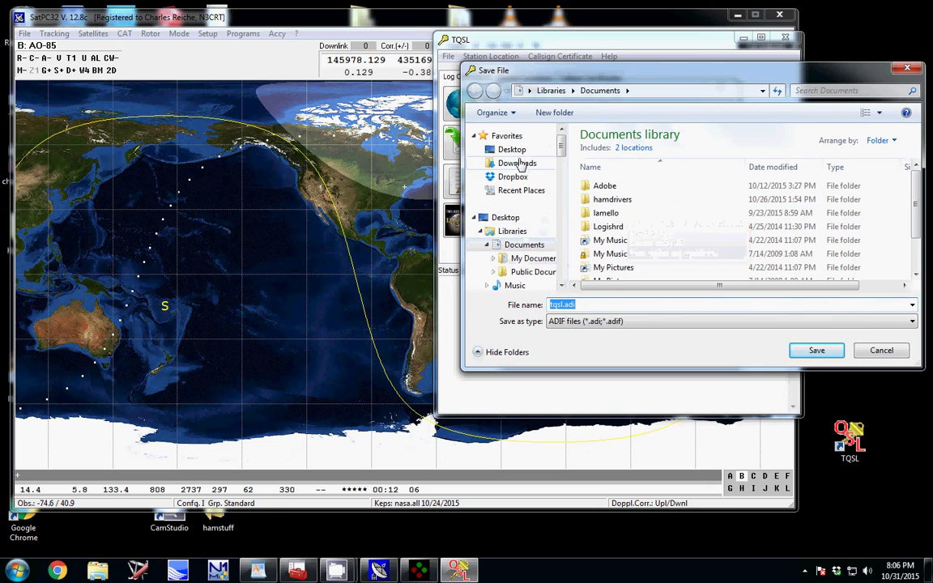
click(513, 150)
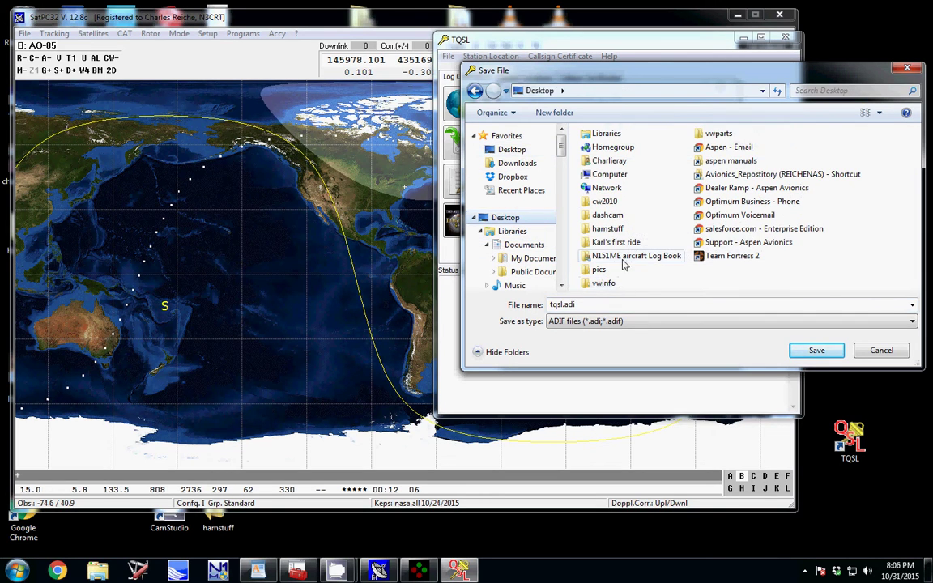
double_click(608, 229)
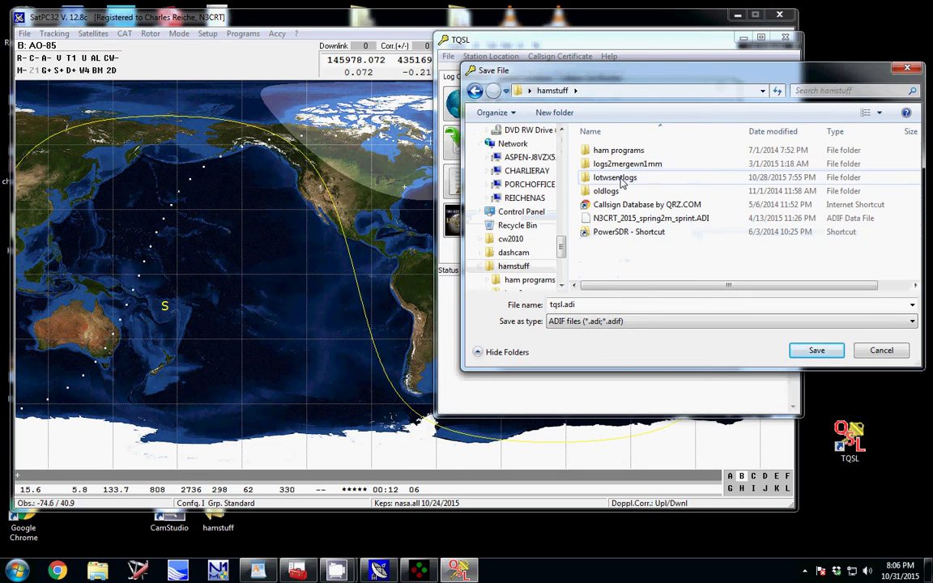
double_click(620, 178)
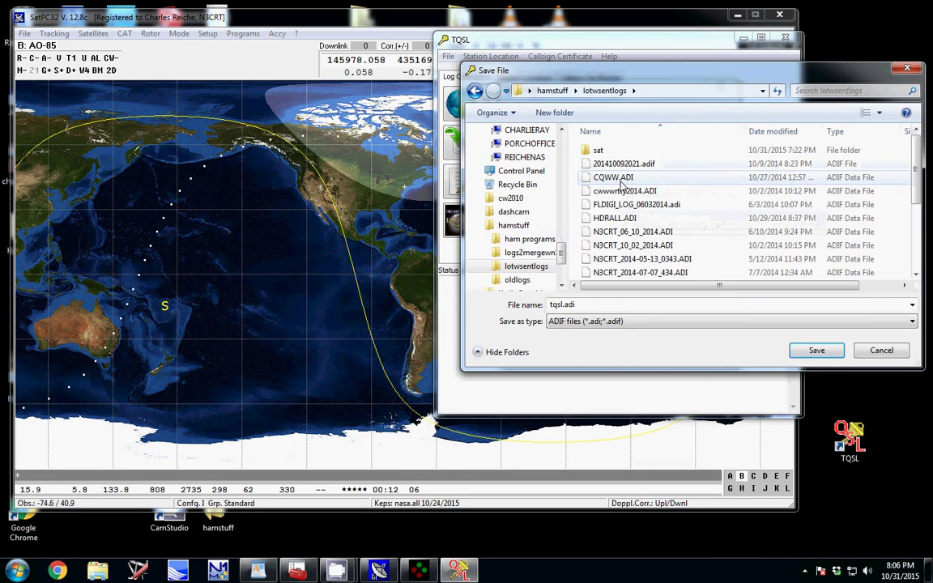
click(606, 154)
double_click(606, 154)
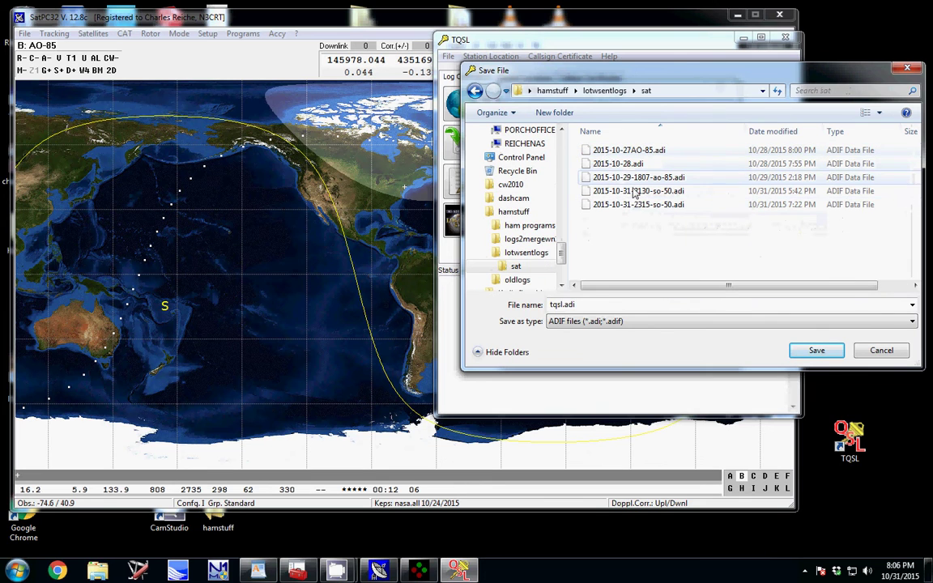
Cancel saving the ADIF file and close the QSO record editor without keeping the records
drag(658, 77, 568, 70)
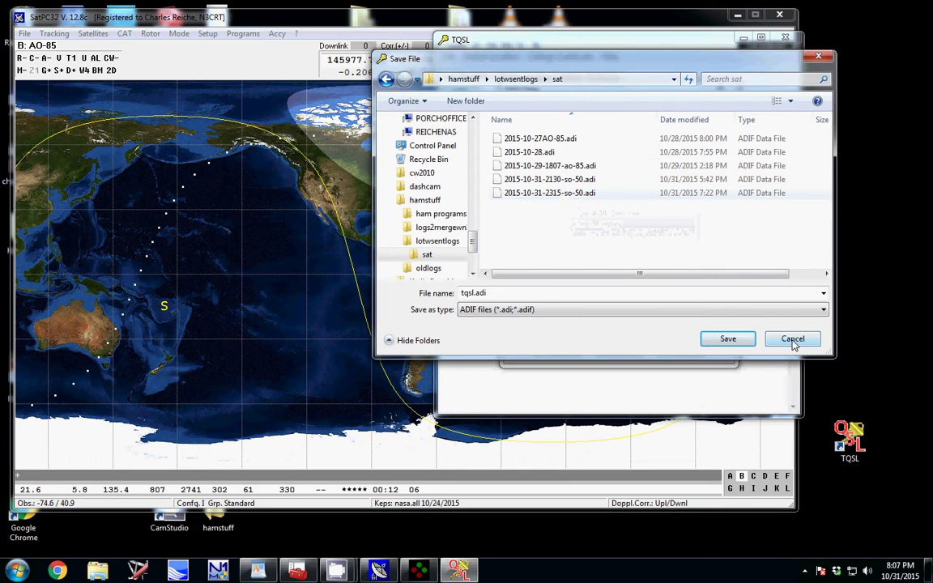
click(792, 340)
click(631, 359)
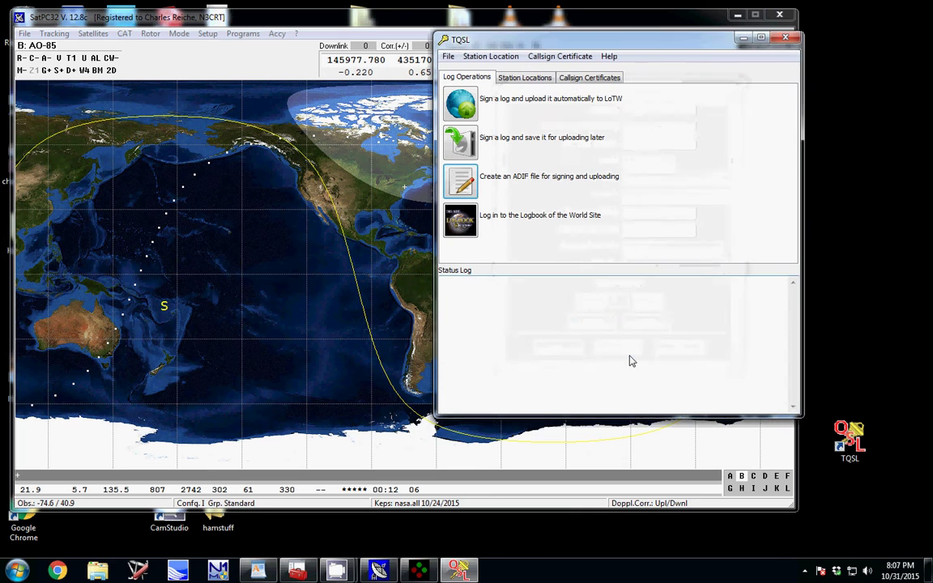
click(462, 106)
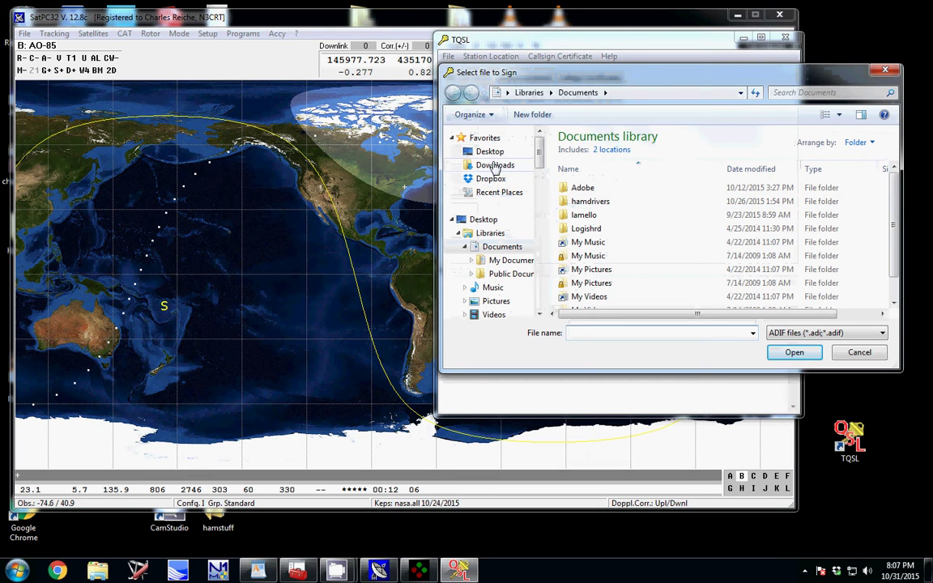
click(490, 152)
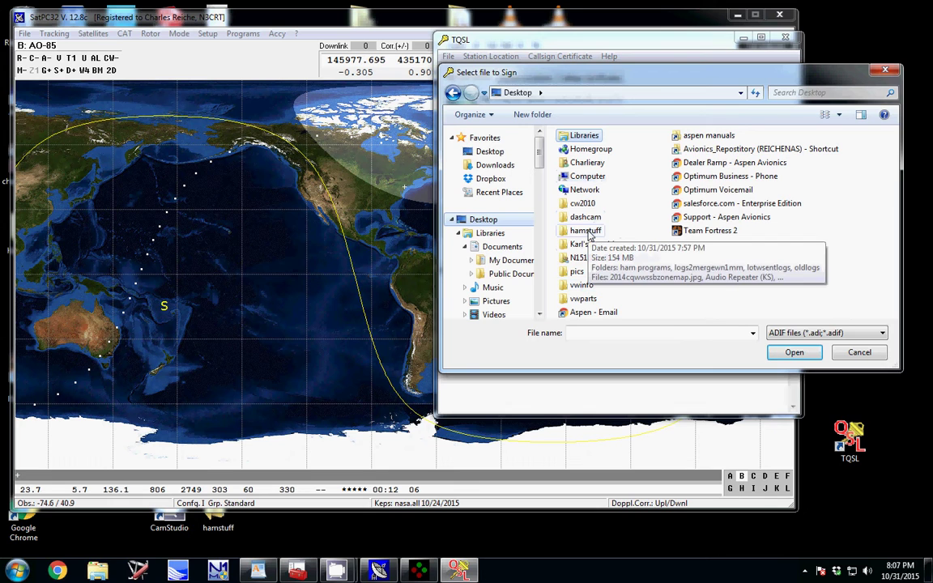
double_click(587, 231)
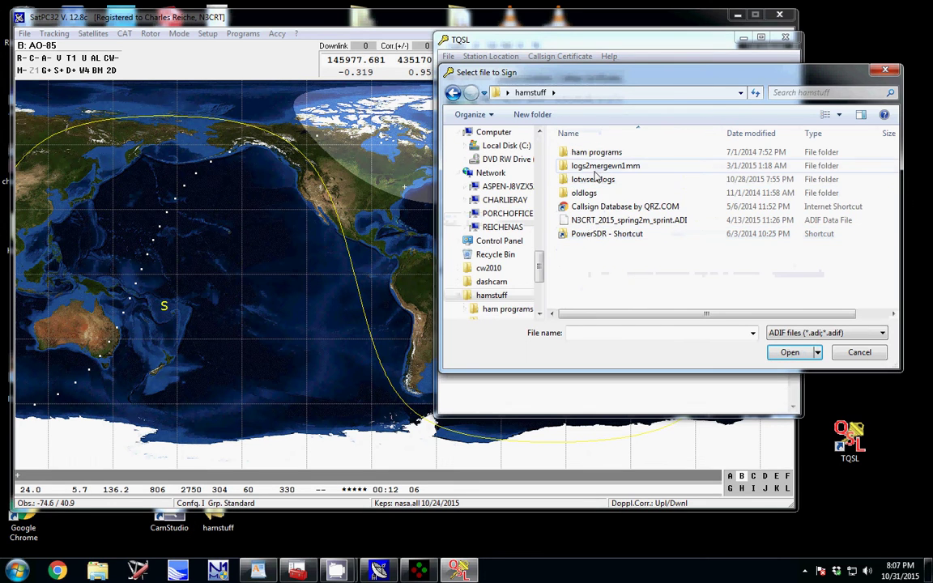
double_click(596, 179)
double_click(588, 154)
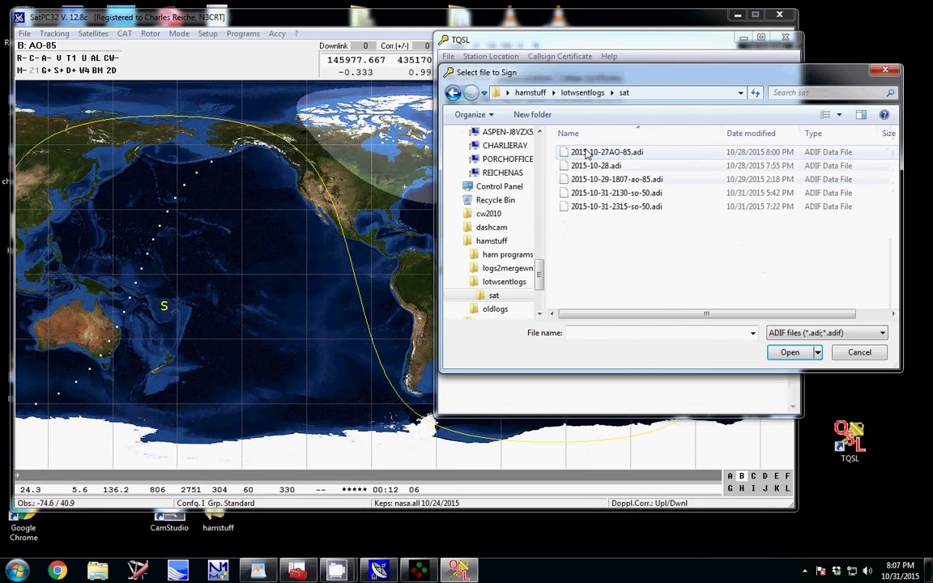
click(598, 206)
click(790, 352)
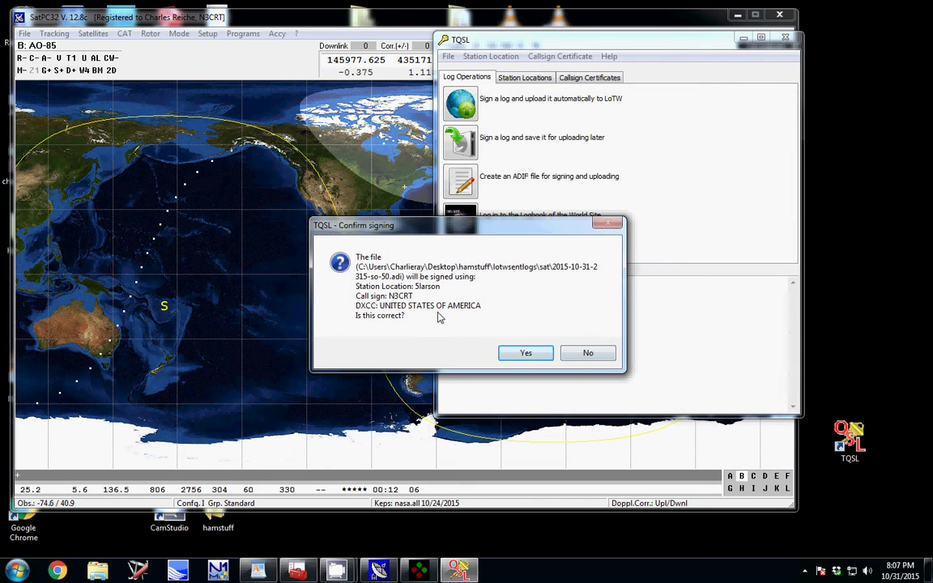
Try to sign the log with the proposed station location and a blank QSO date range, then abandon processing instead of allowing duplicates
click(533, 353)
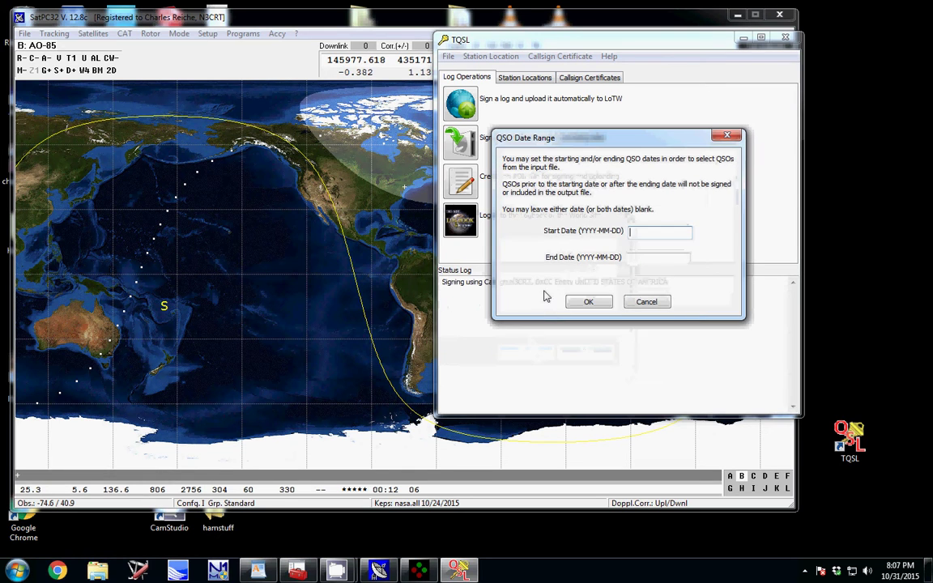
click(602, 303)
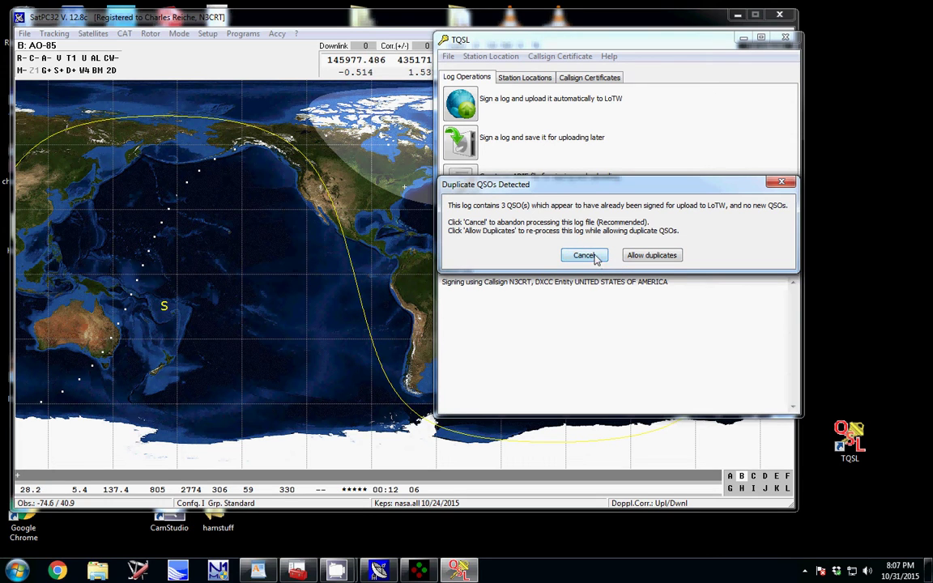
click(783, 184)
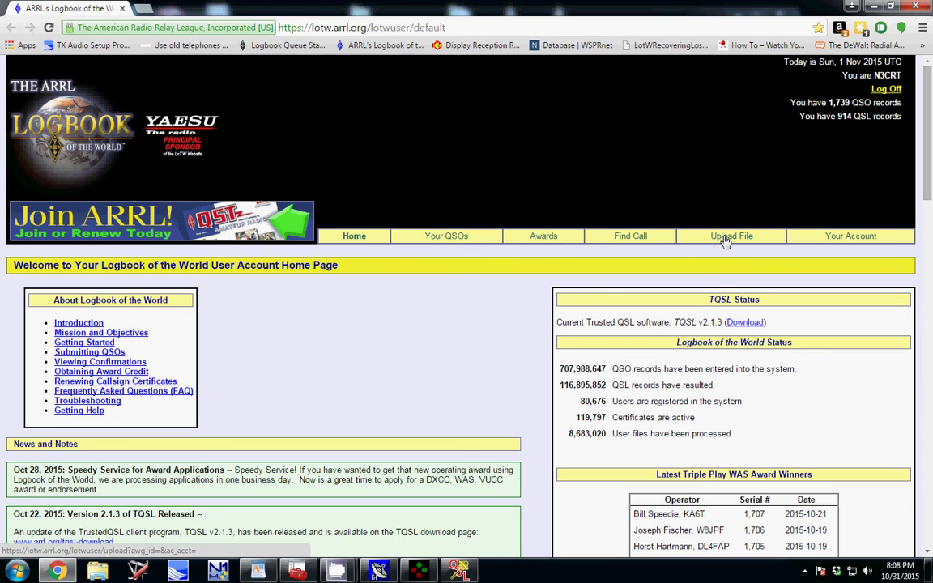
Switch to the Logbook of the World website in Chrome and review the most recent QSLs among the account's QSOs
click(445, 237)
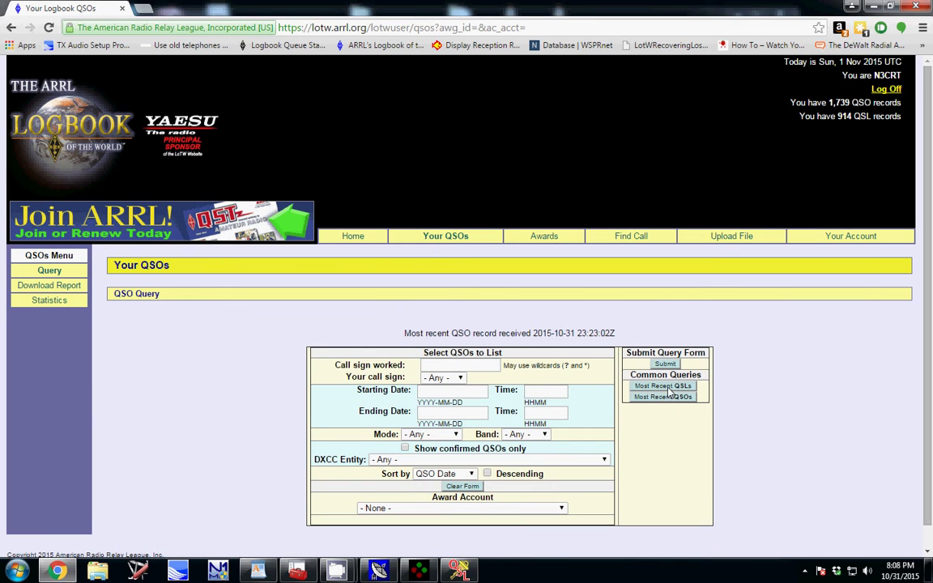
click(672, 388)
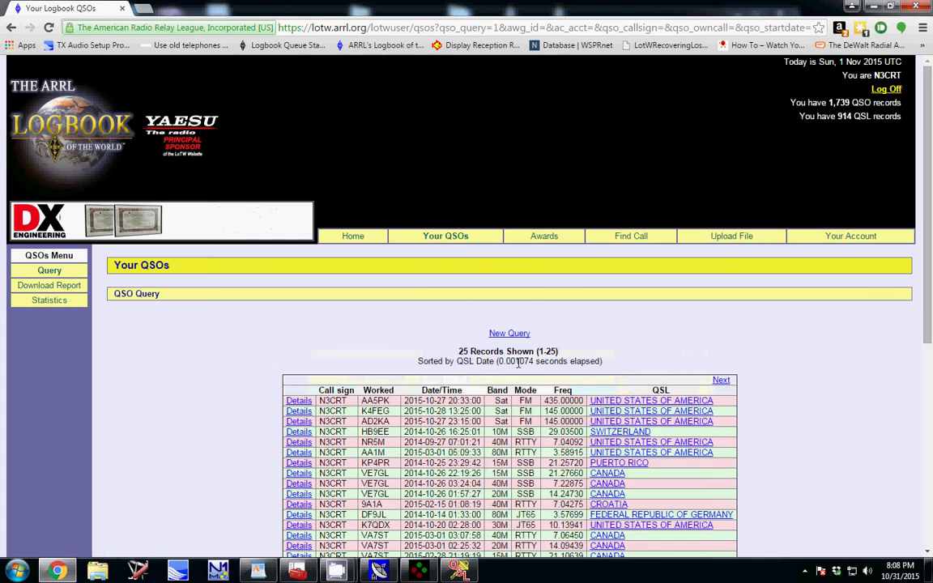
scroll(545, 328, down, 2)
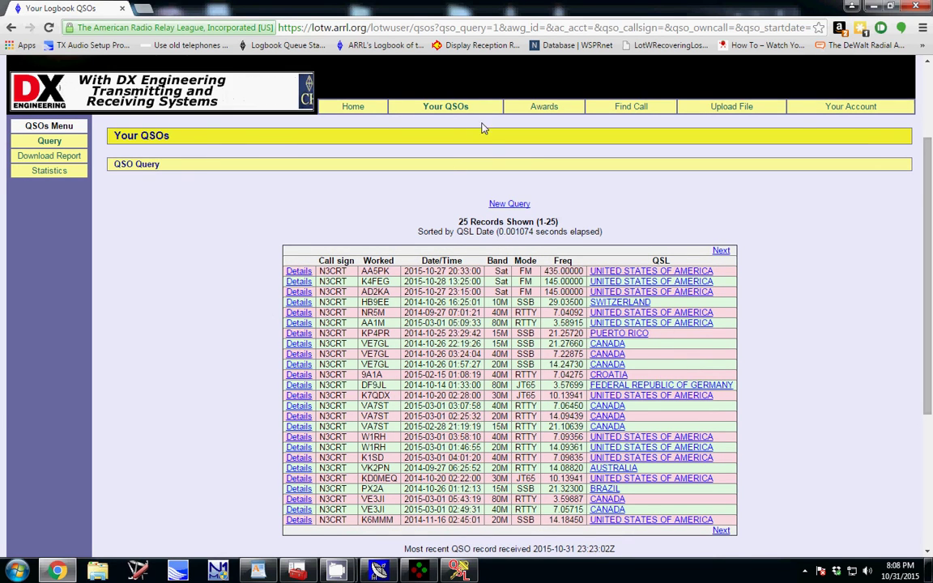
Open the existing VUCC award account in the Logbook awards and view the credit list for VUCC Satellite
click(558, 107)
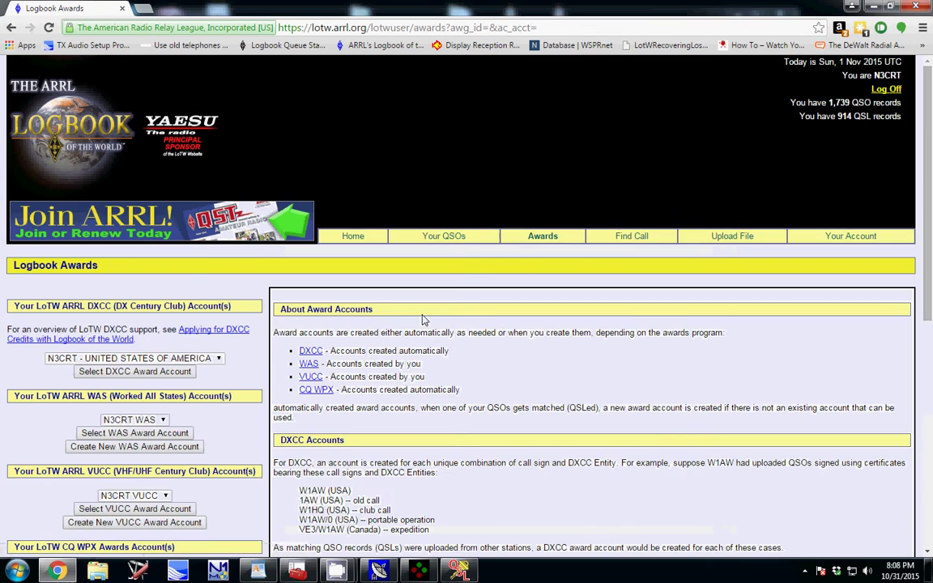
scroll(222, 352, down, 1)
scroll(212, 354, down, 1)
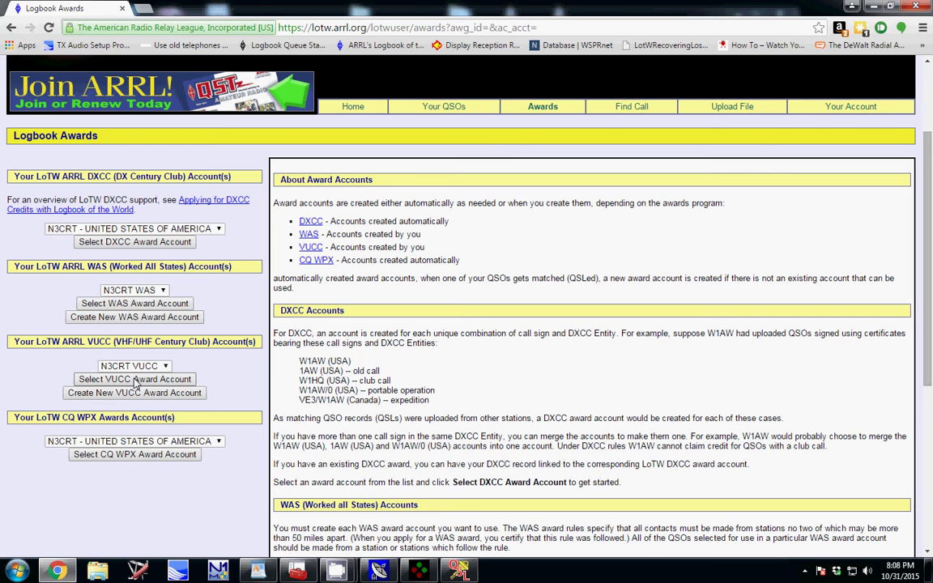
click(137, 380)
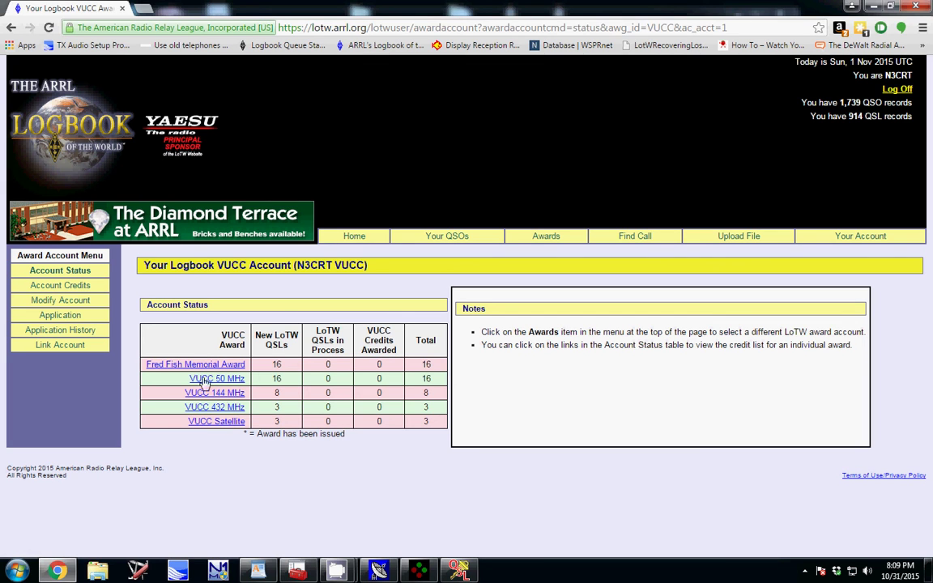
click(230, 424)
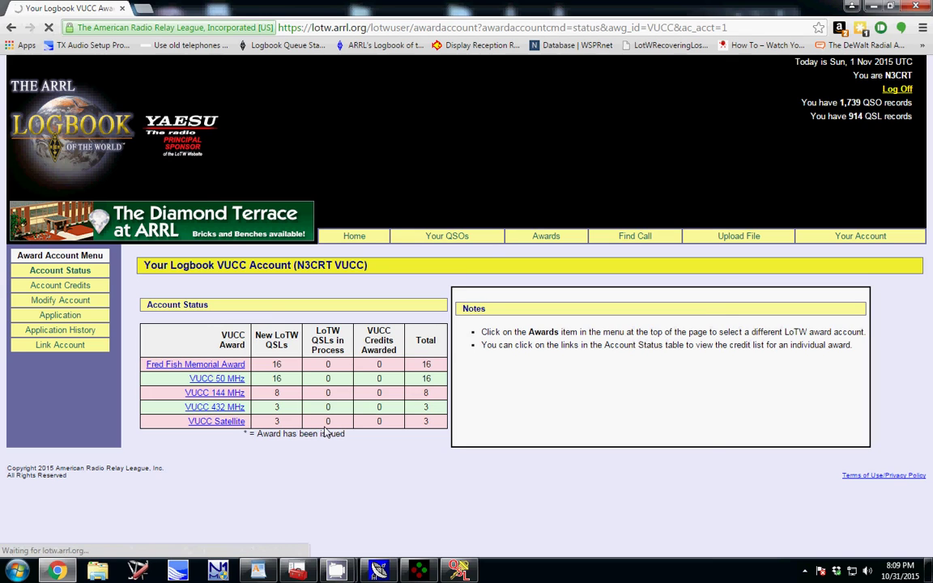